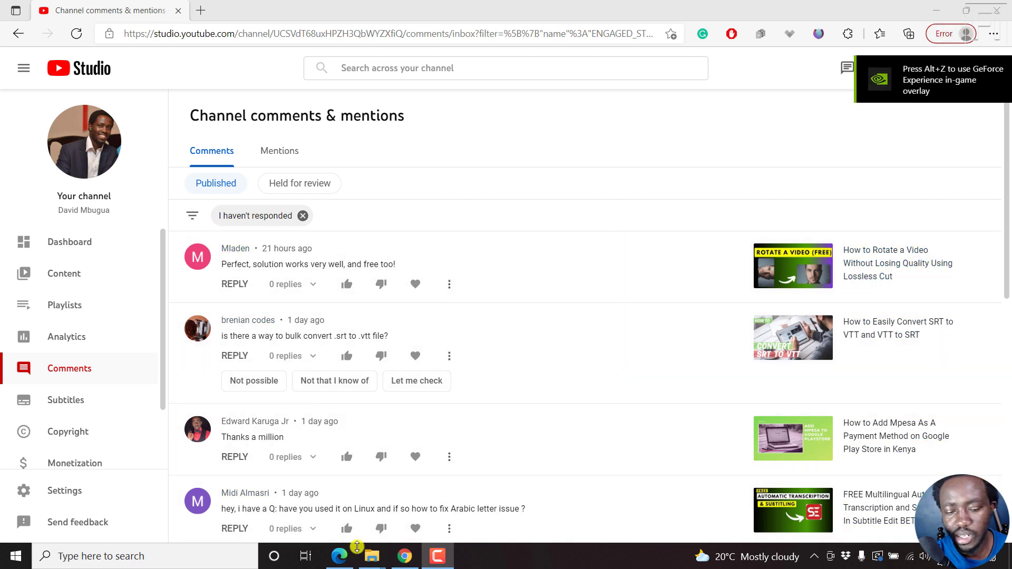
Step: Bring the Batch Convert Subtitles folder forward, then start Subtitle Edit from Start search
mouse_move(371, 555)
click(320, 490)
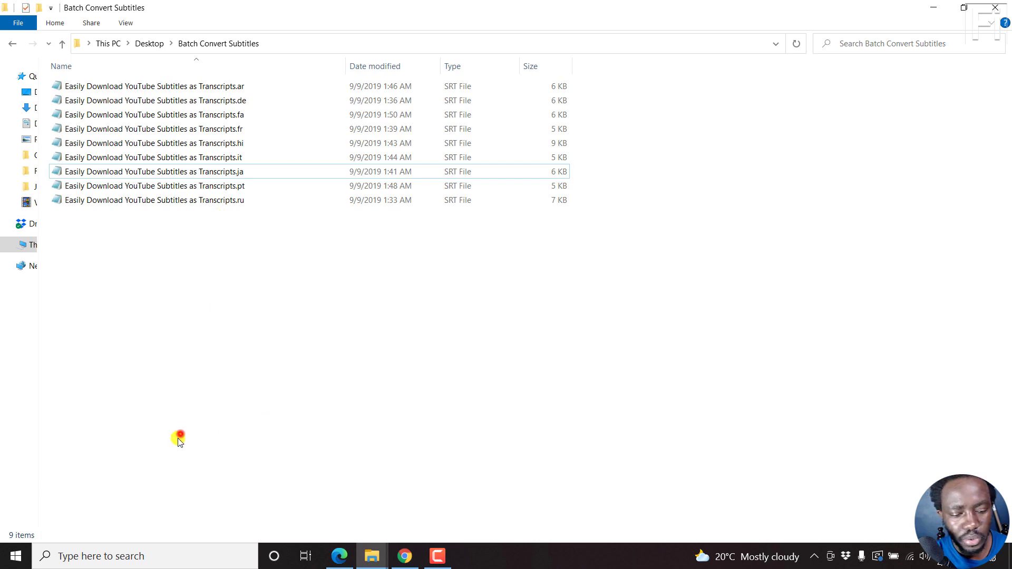
click(130, 558)
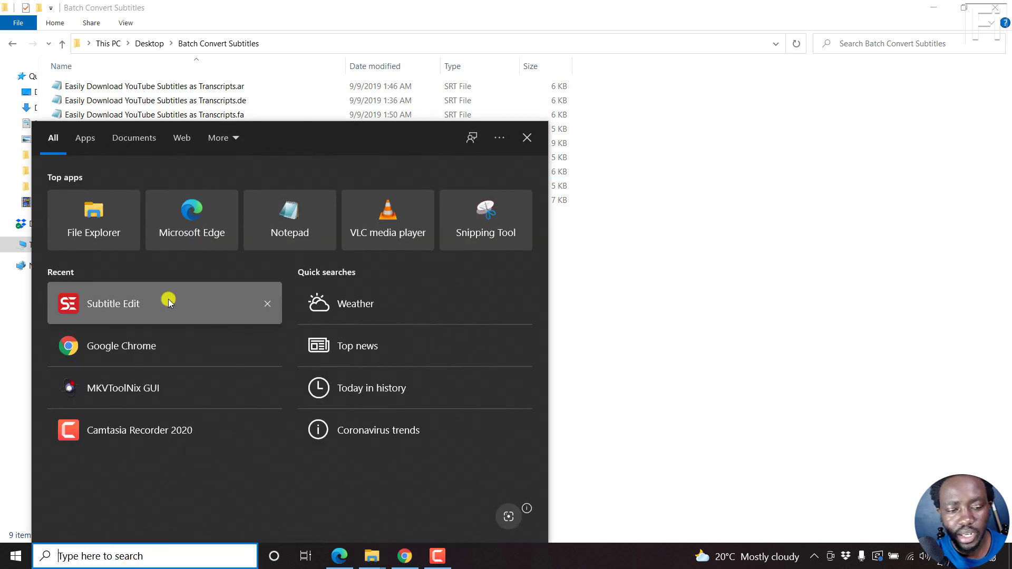
click(138, 302)
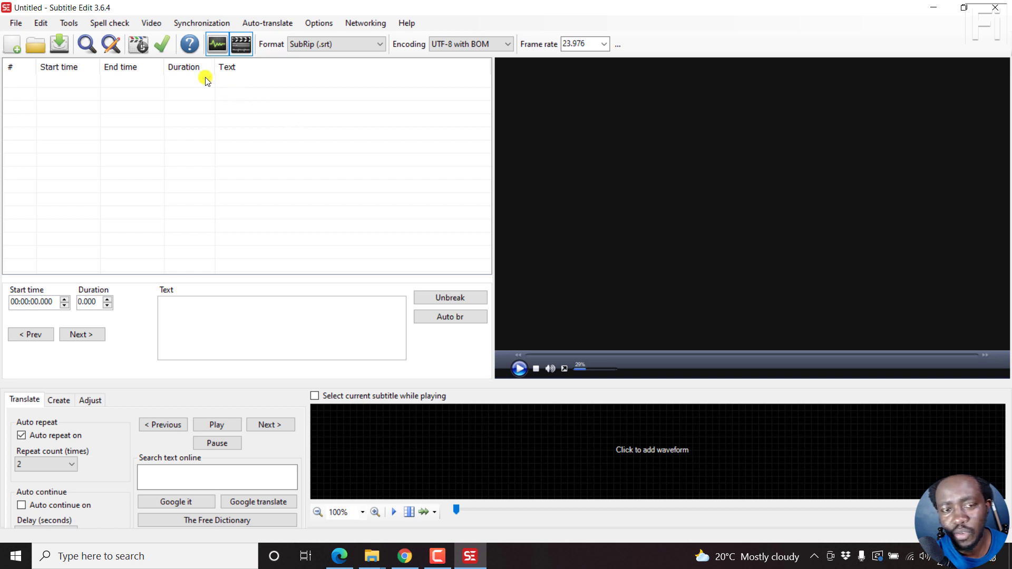
Step: Open Batch convert from Subtitle Edit's Tools menu
click(68, 23)
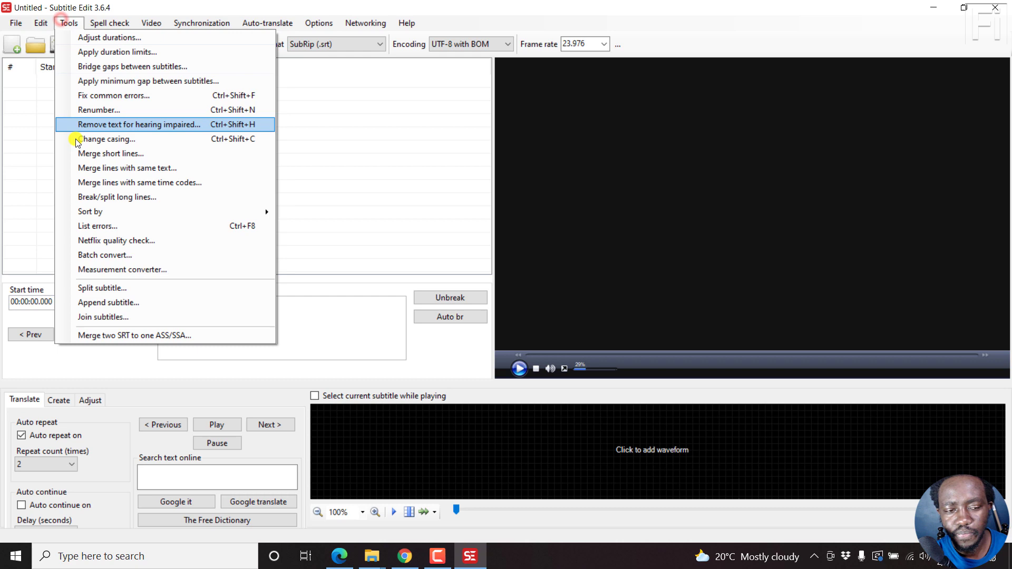
click(111, 255)
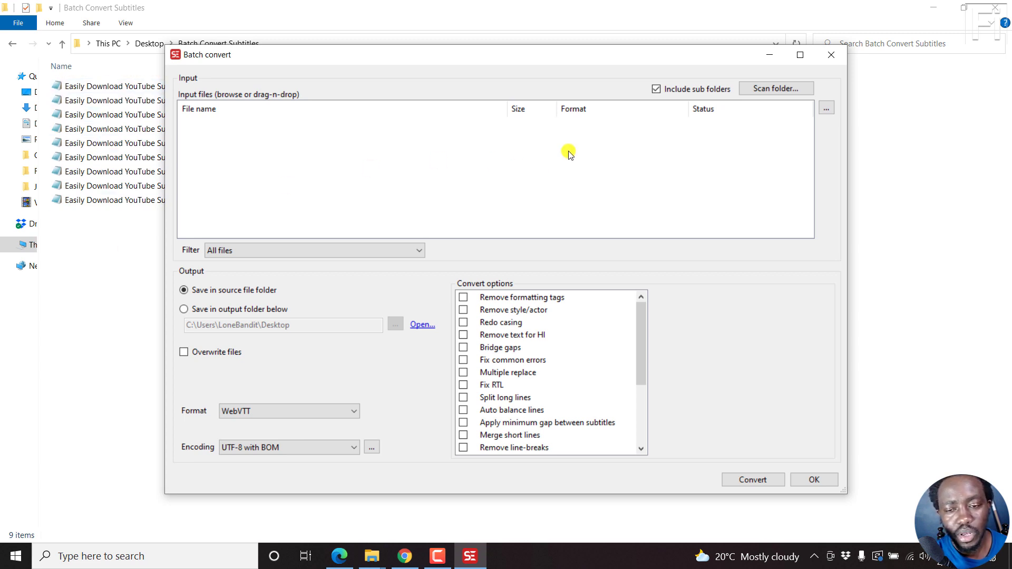
Step: Cancel the folder scan and leave the input file filter on All files
click(784, 90)
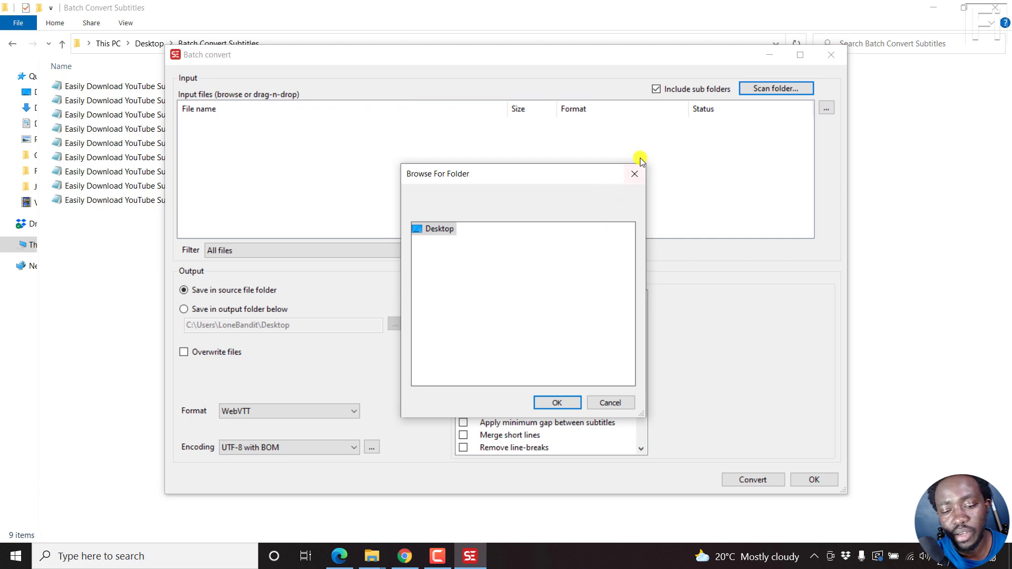
click(634, 174)
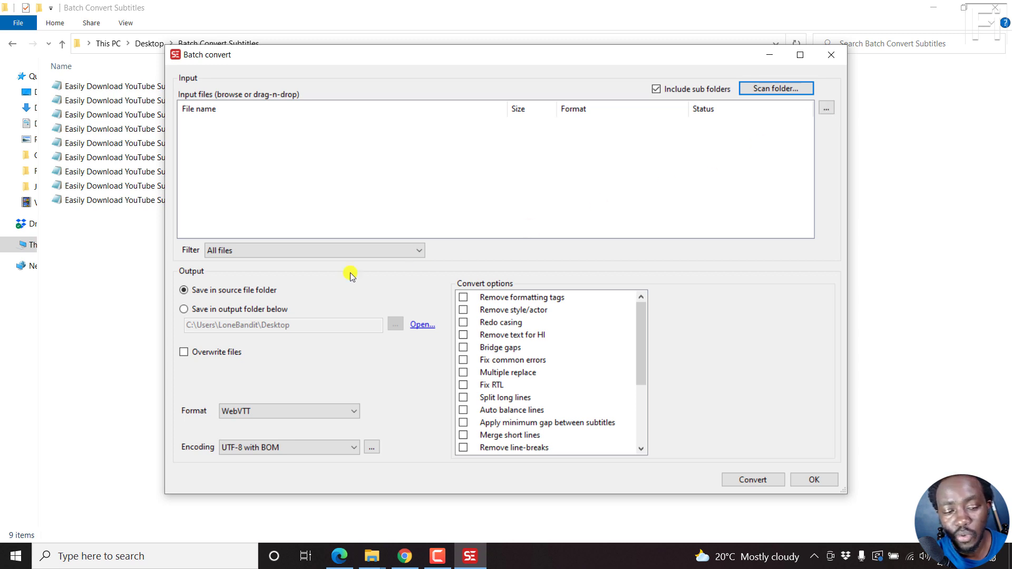
click(419, 250)
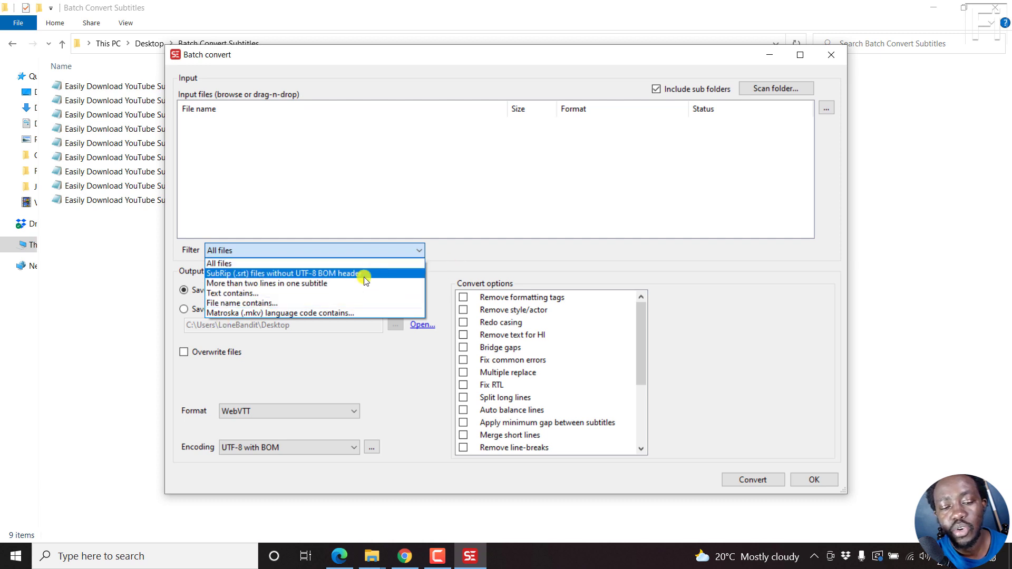
click(541, 255)
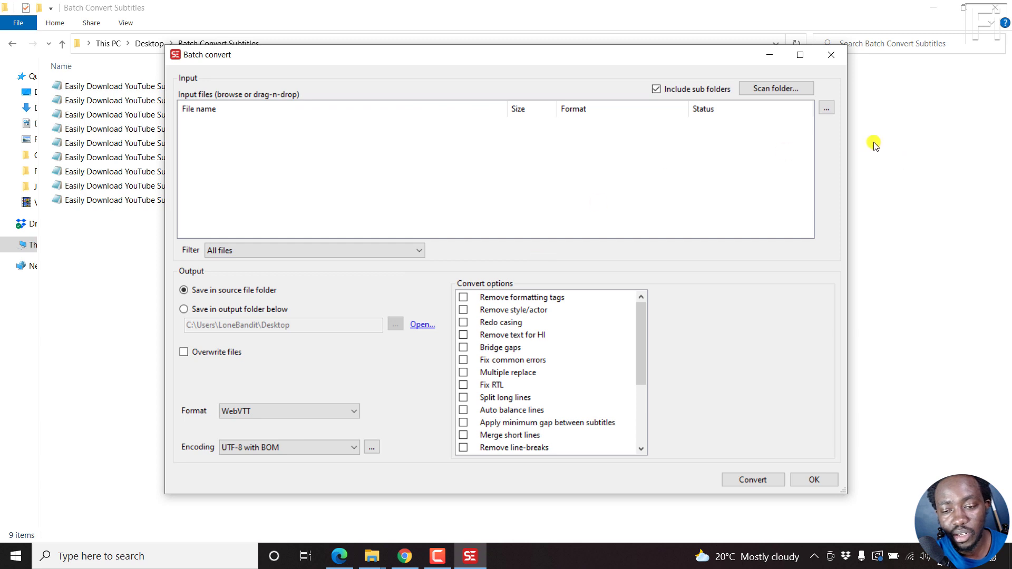
Step: Select all nine SRT files in the Open subtitle dialog and add them to the batch list
click(827, 108)
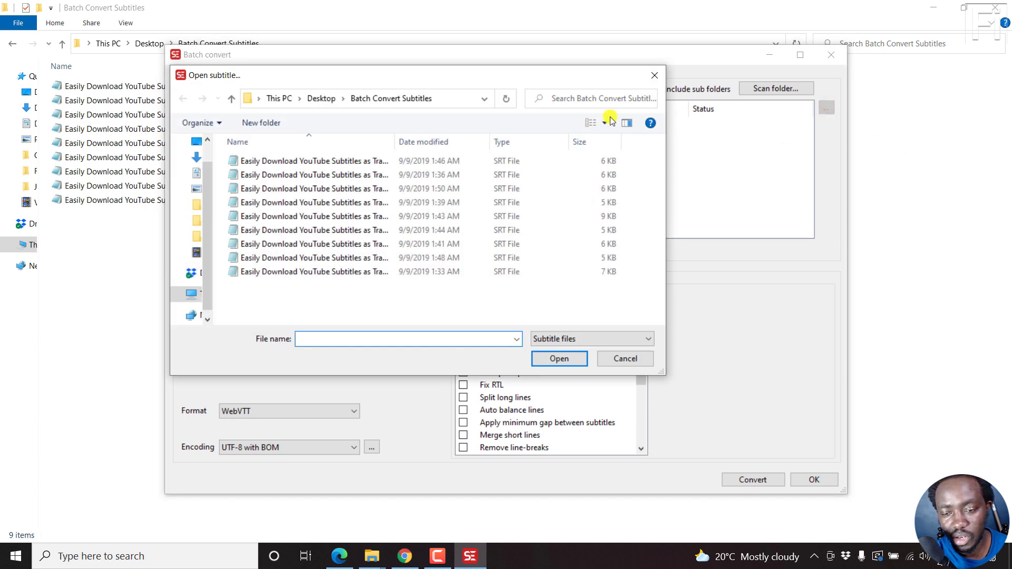
click(365, 293)
key(ctrl+a)
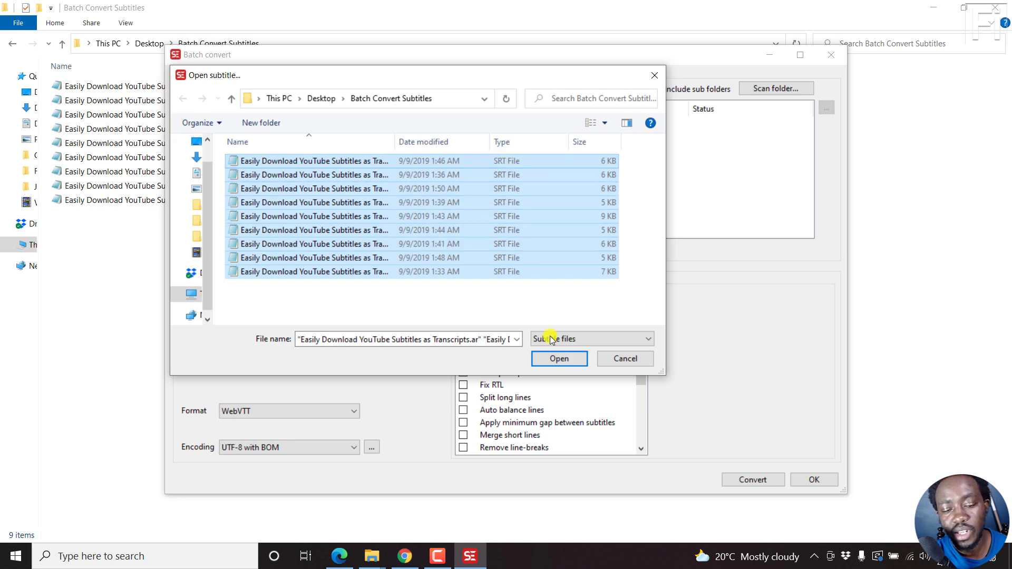
click(553, 363)
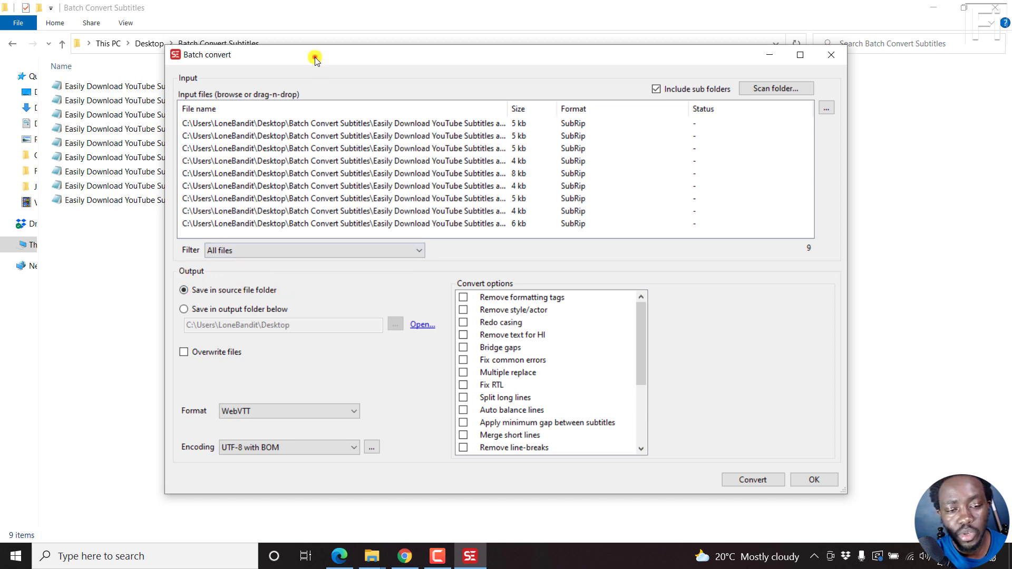
Step: Move the Batch convert window right and set the output format to WebVTT
drag(315, 57, 513, 51)
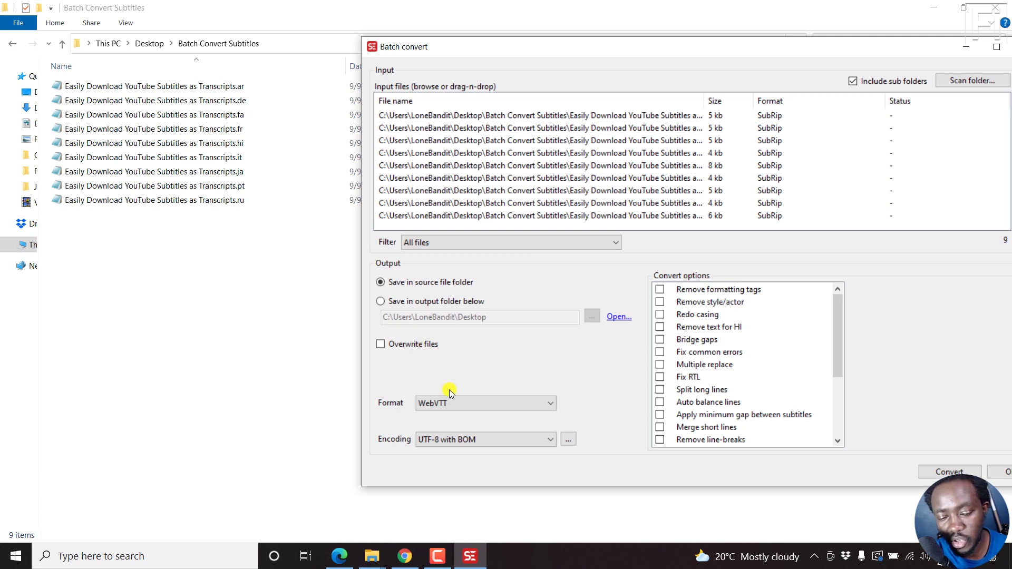
click(552, 404)
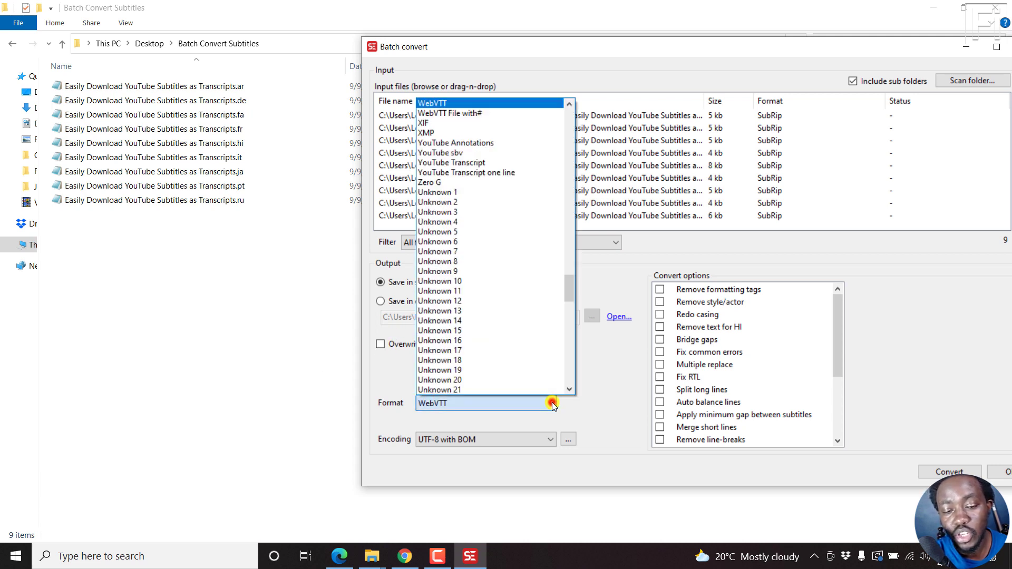
drag(573, 282, 580, 107)
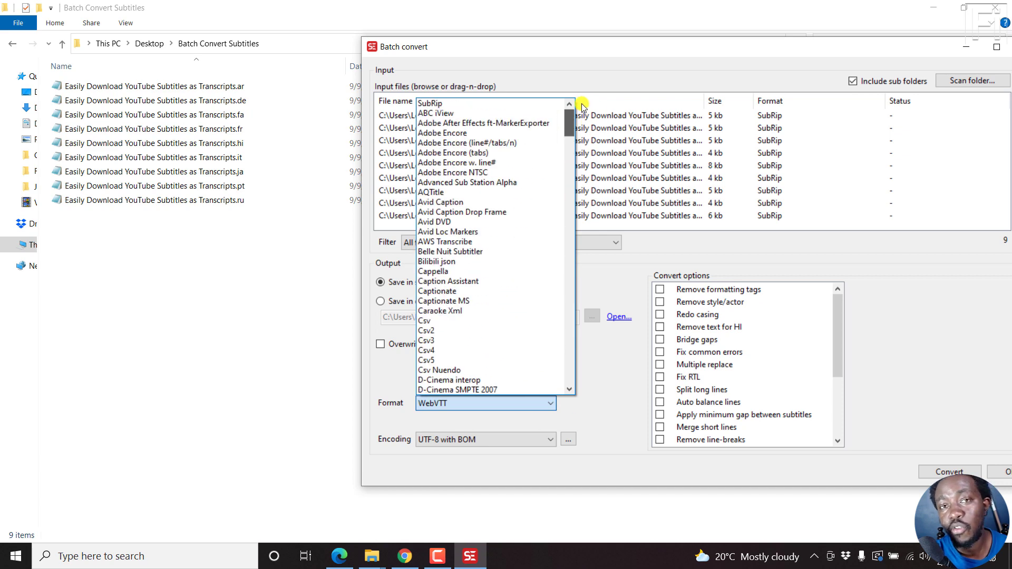
drag(582, 114, 568, 279)
click(454, 243)
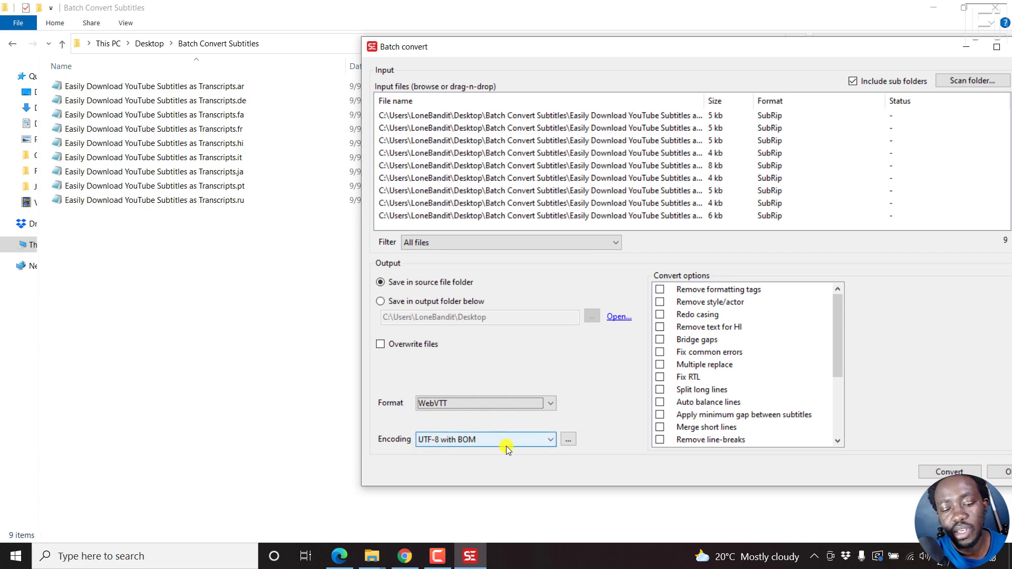
Step: Keep UTF-8 with BOM as the output encoding
click(549, 438)
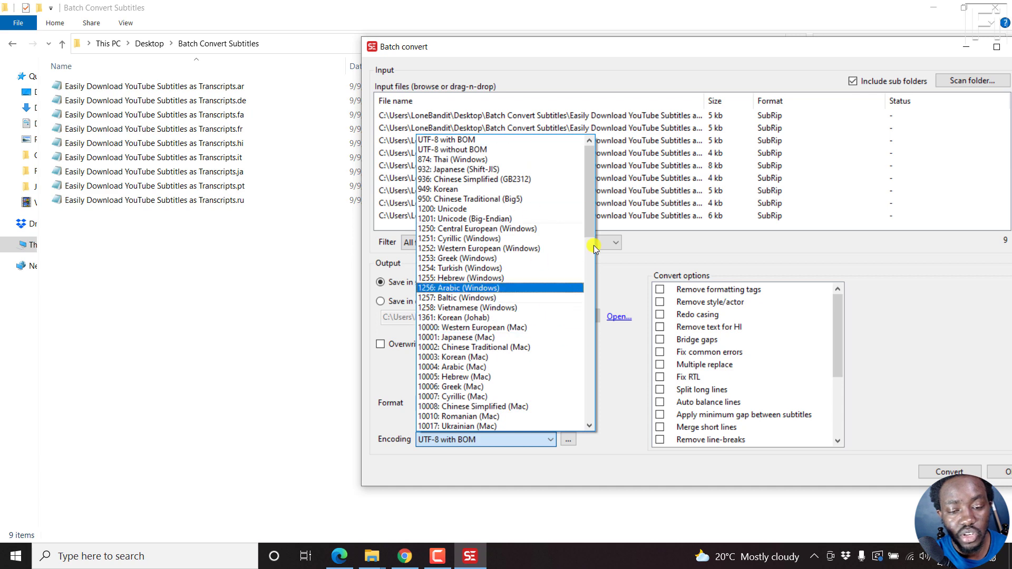
drag(589, 200, 591, 385)
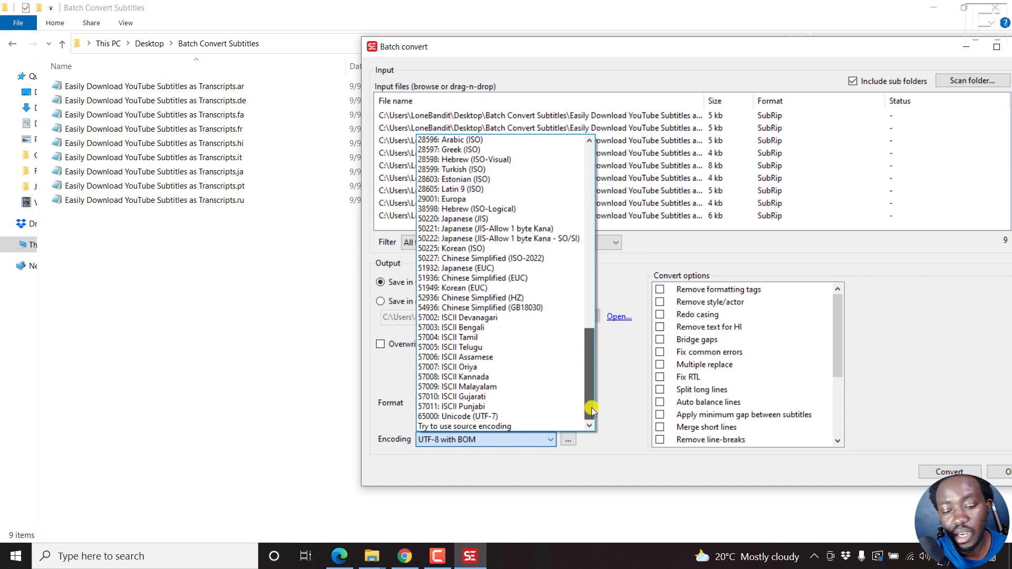
click(625, 405)
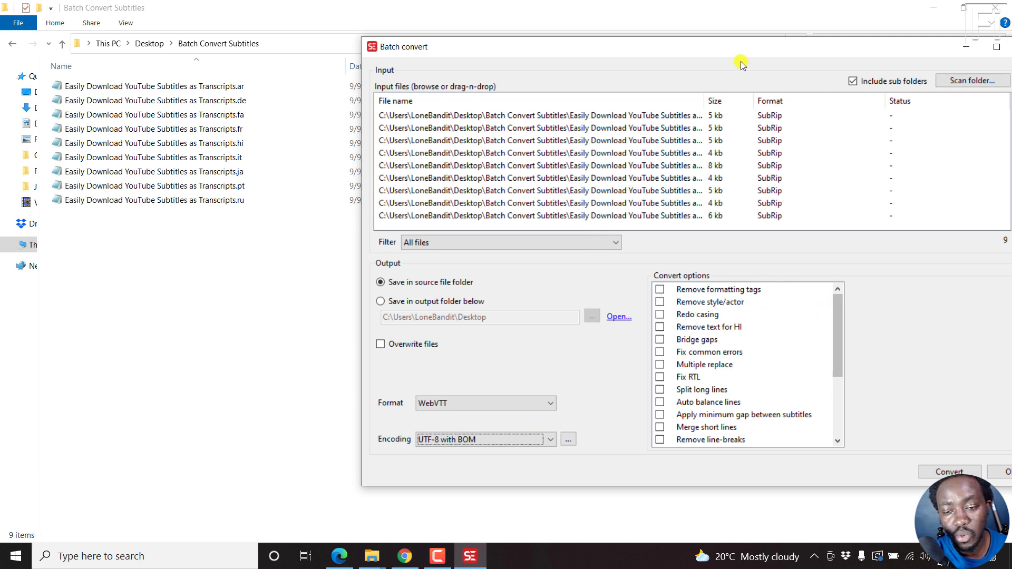
Step: Move the window back left and convert all nine files, saving into the source folder
drag(730, 44, 615, 34)
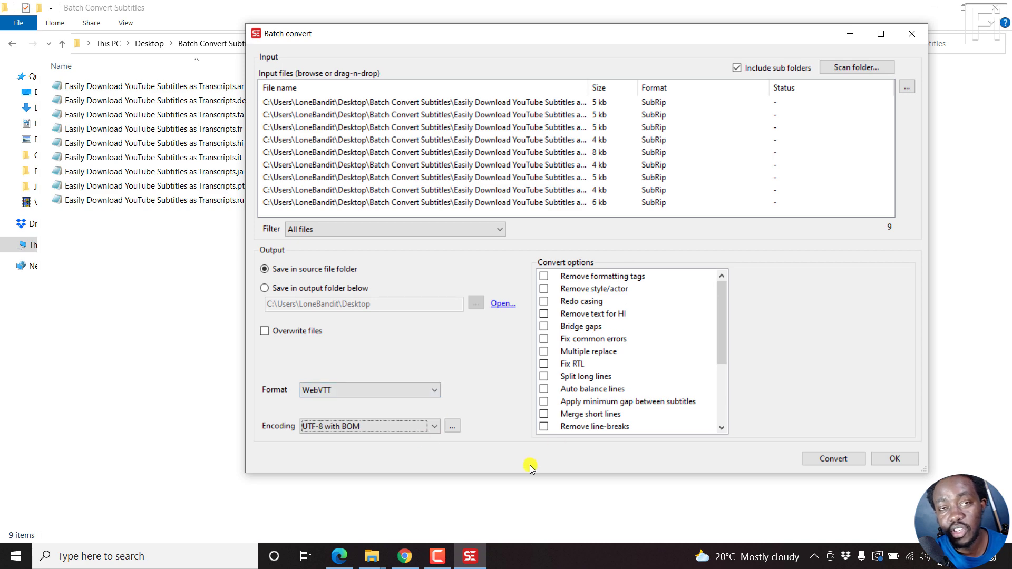
click(839, 459)
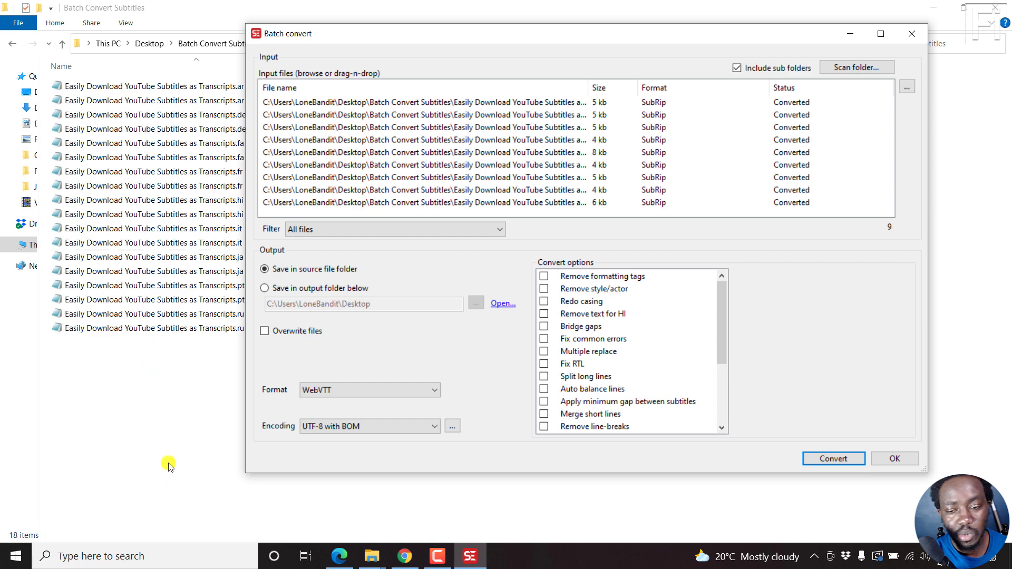
Step: Sort the subtitle folder by Type, then switch to the YouTube Studio comments in Edge
click(201, 394)
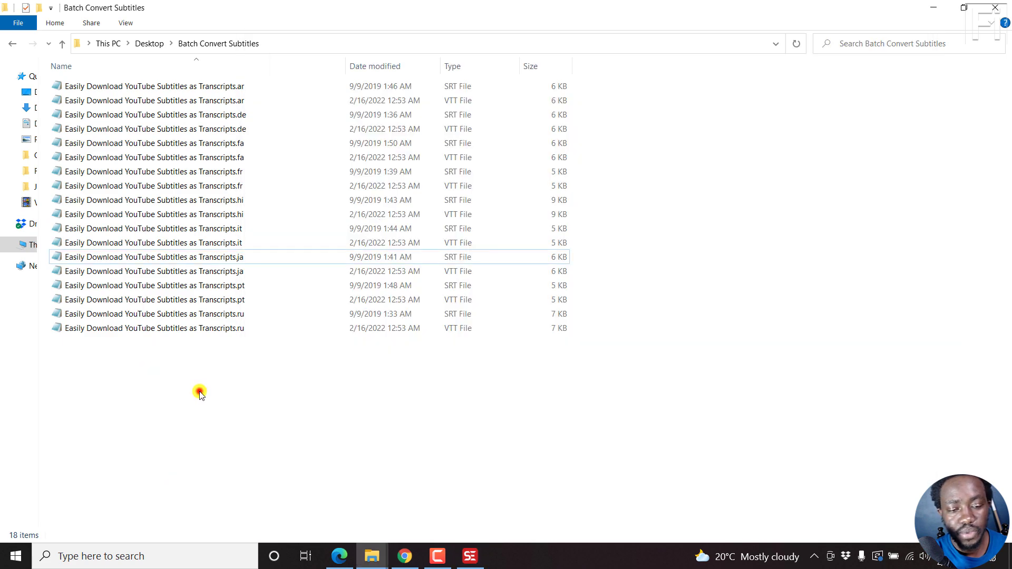
click(455, 65)
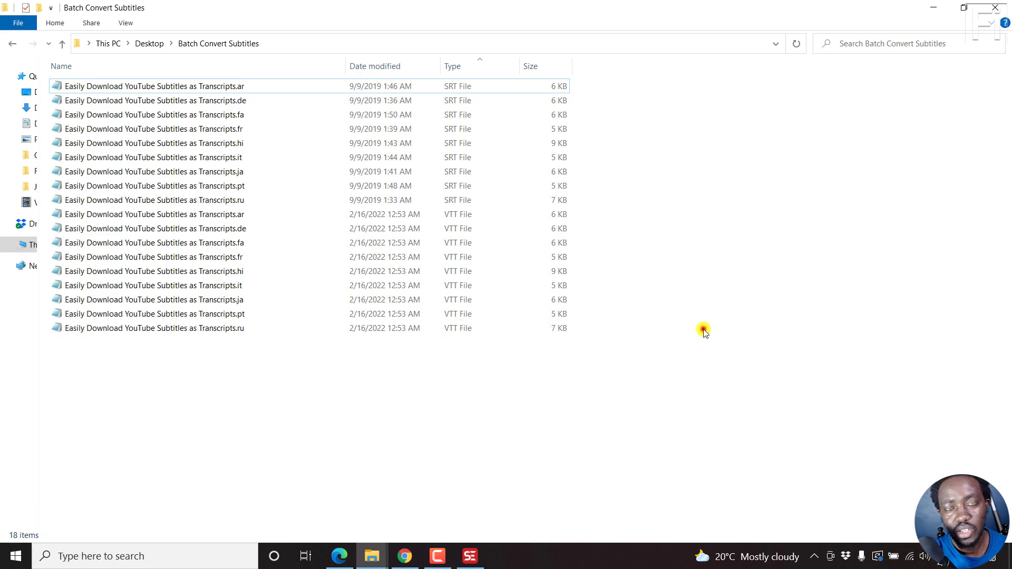
click(404, 556)
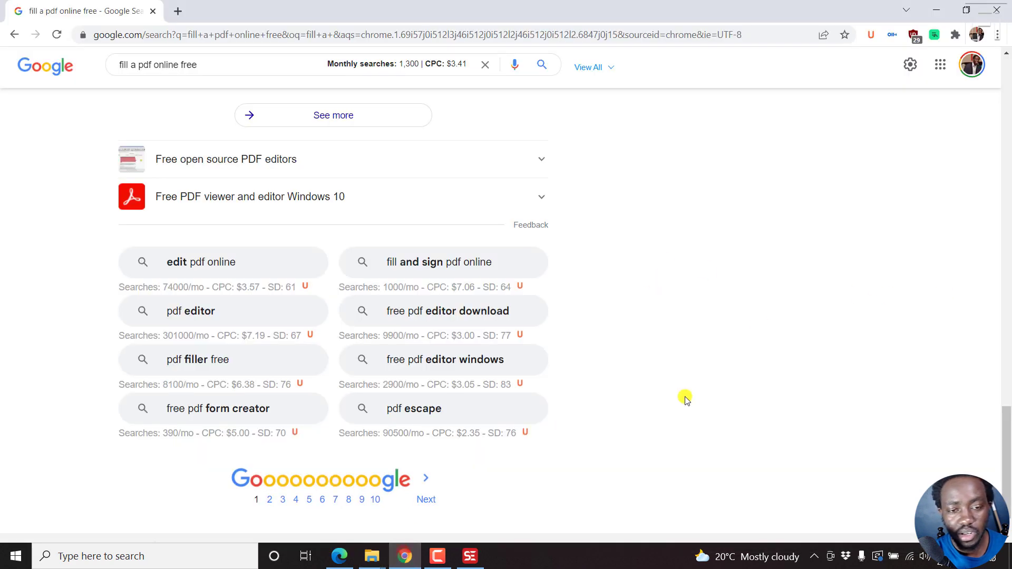
click(410, 555)
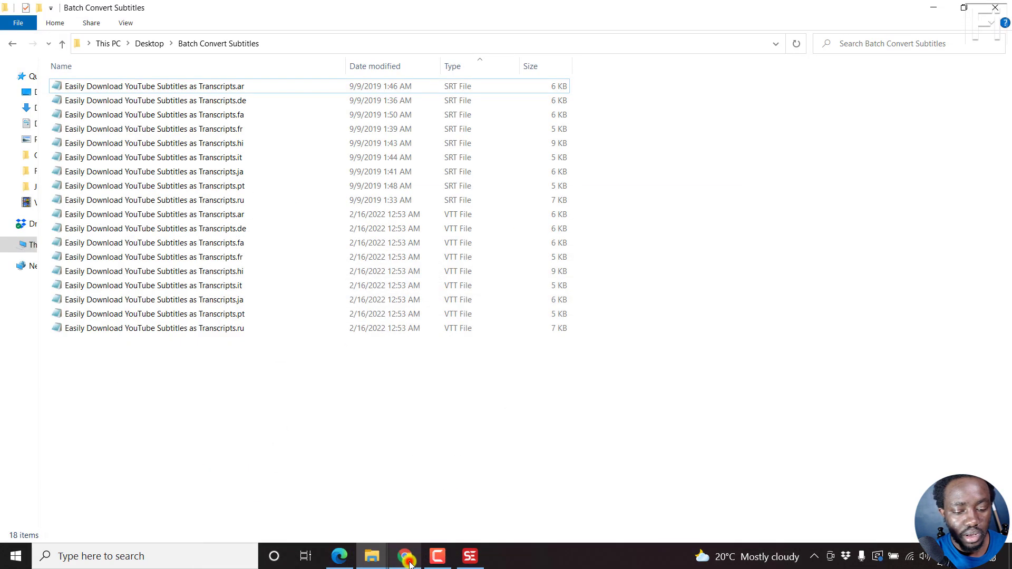
click(338, 554)
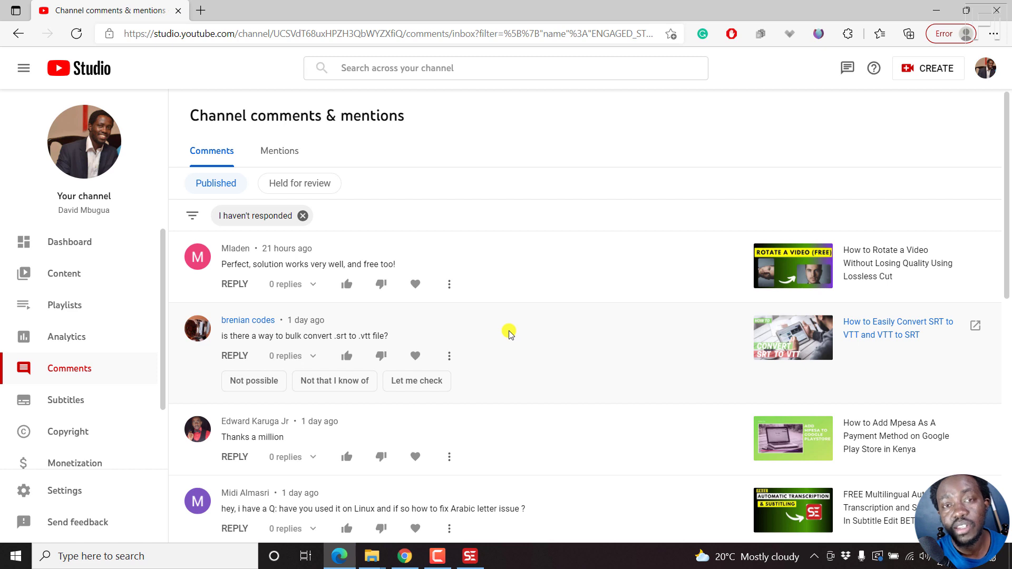
Step: Bring back Subtitle Edit's Batch convert window and minimize the Edge browser
click(482, 563)
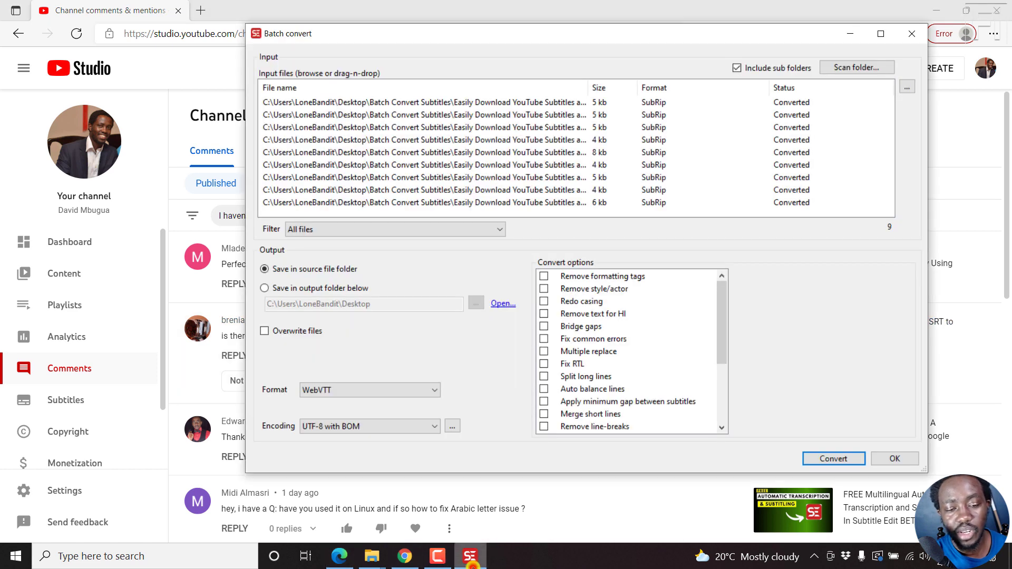
click(929, 9)
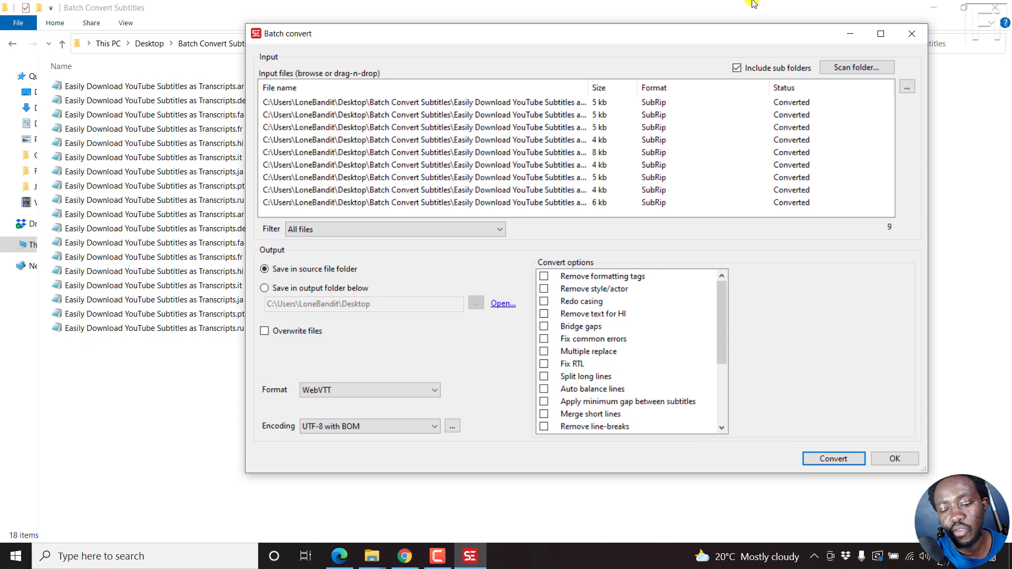